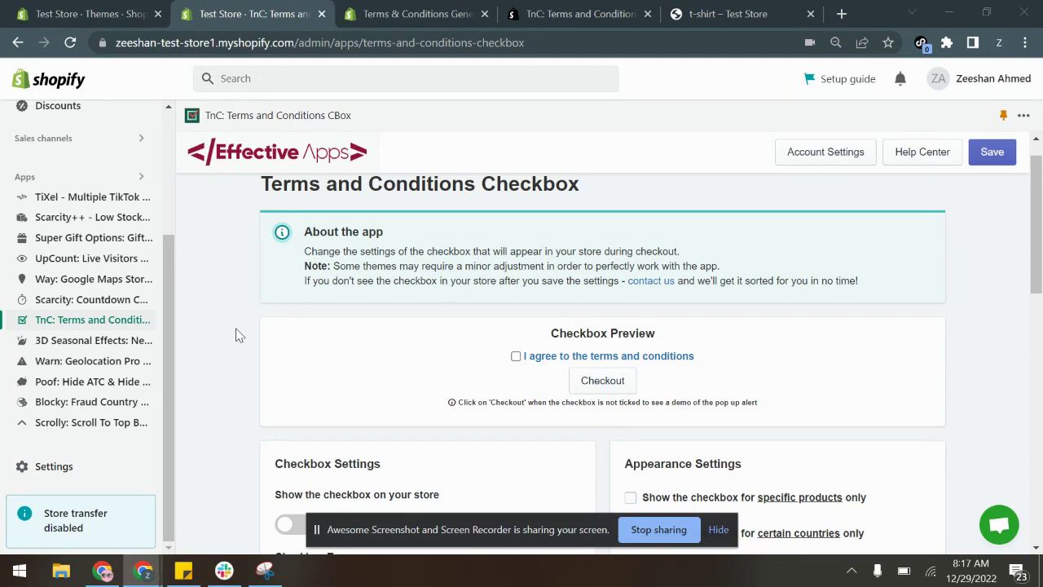
# View Shopify's terms and conditions generator page and the TnC app store listing, and return to the app's settings
pyautogui.click(389, 6)
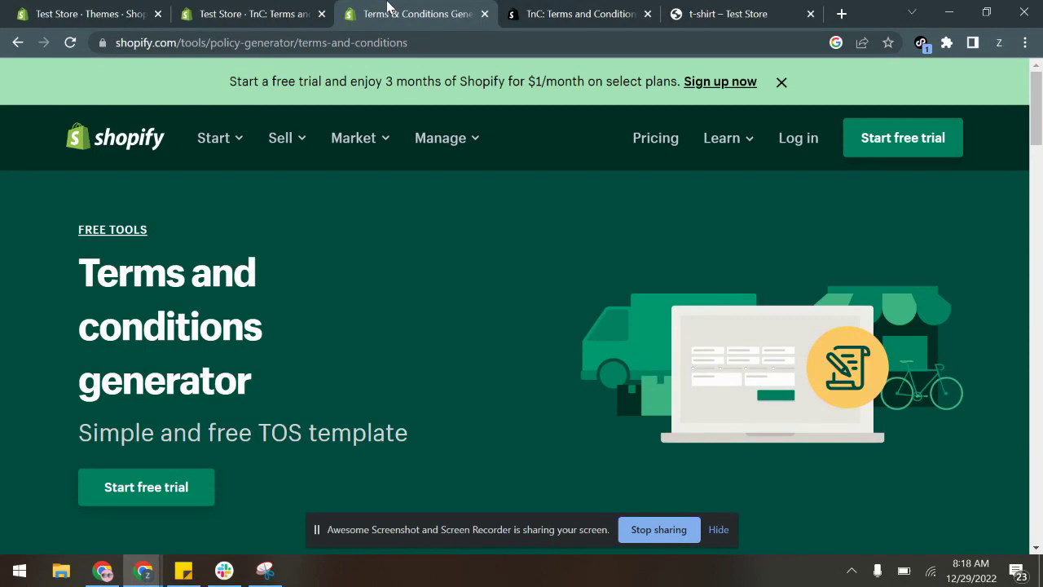
pyautogui.click(559, 5)
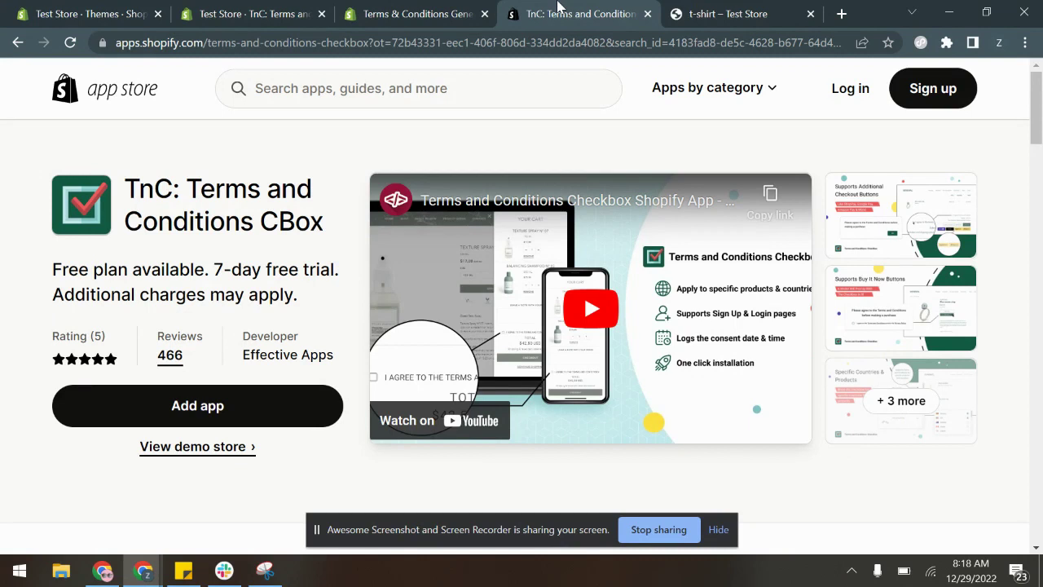
pyautogui.click(233, 7)
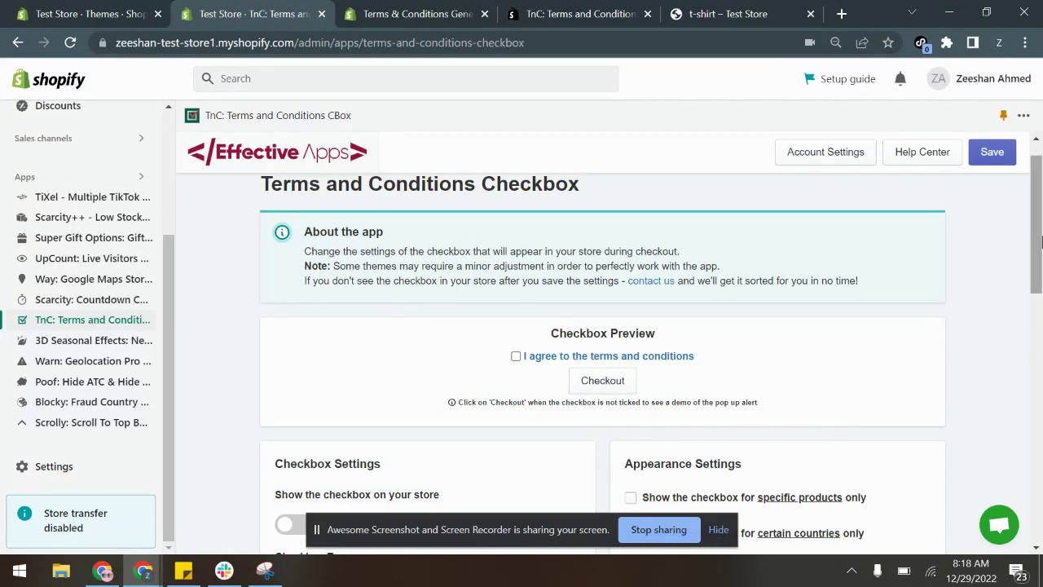
# Turn on showing the checkbox on the store and save the app settings
pyautogui.scroll(-3, 1041, 240)
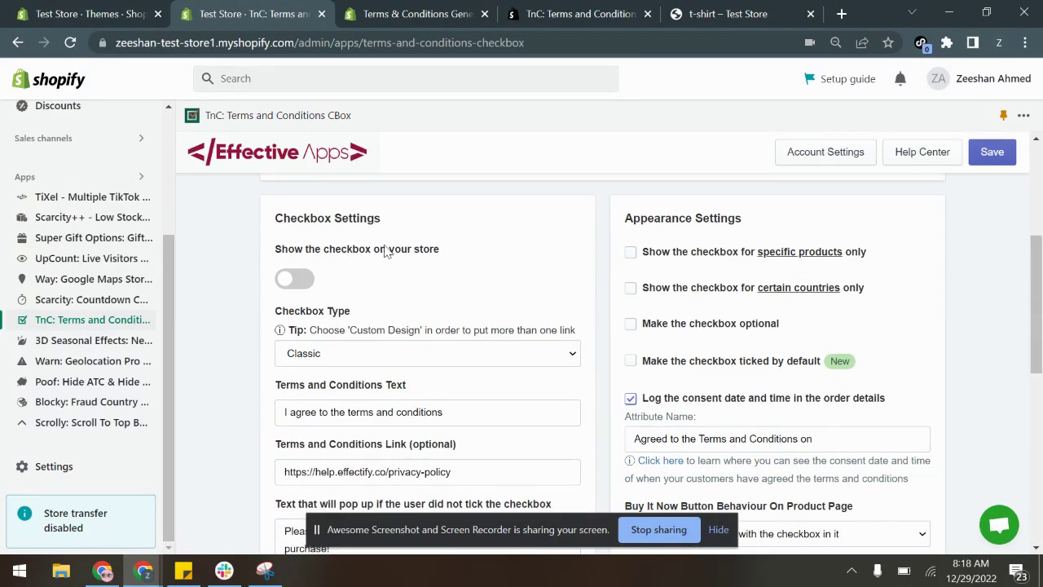
pyautogui.click(295, 280)
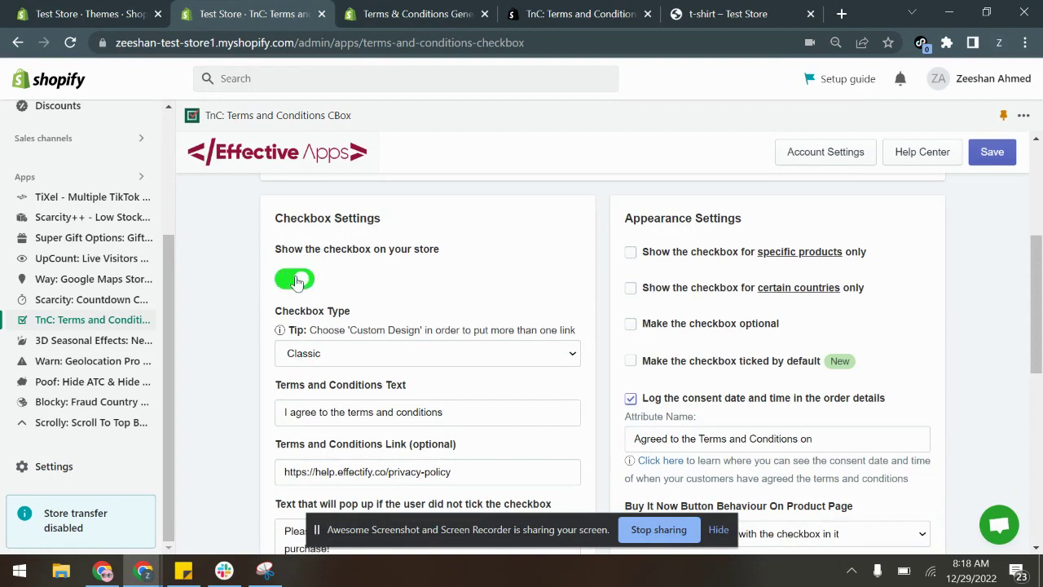
pyautogui.click(988, 163)
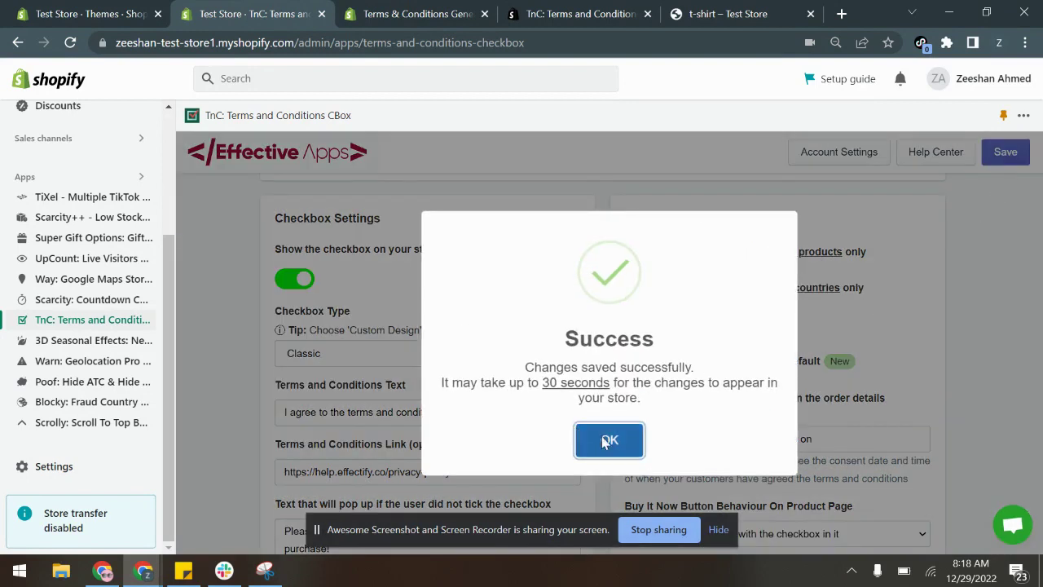
pyautogui.click(606, 440)
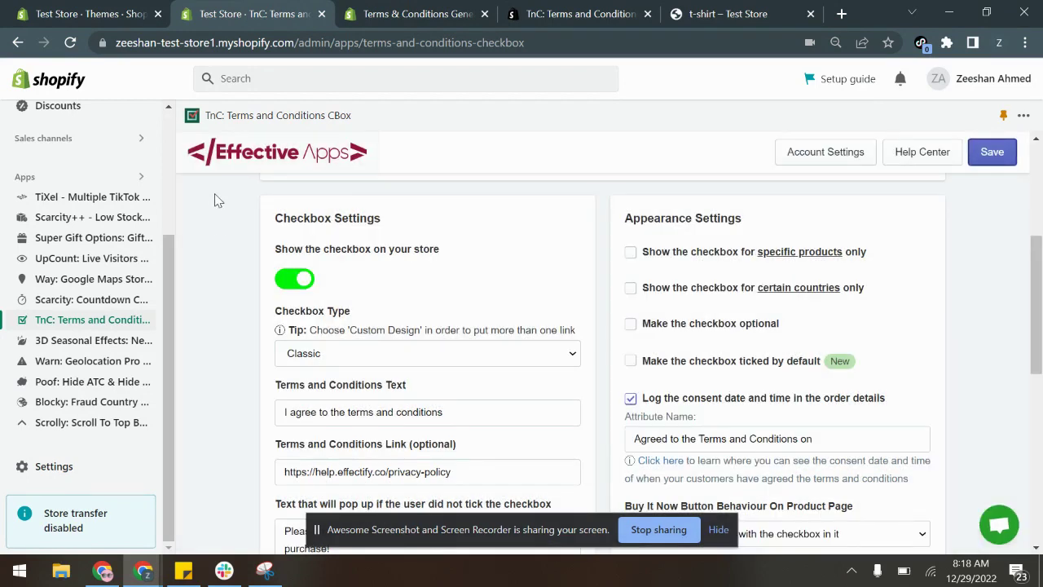
# Customize the current Crave theme by enabling the Terms Checkbox app embed, and save the theme
pyautogui.click(94, 9)
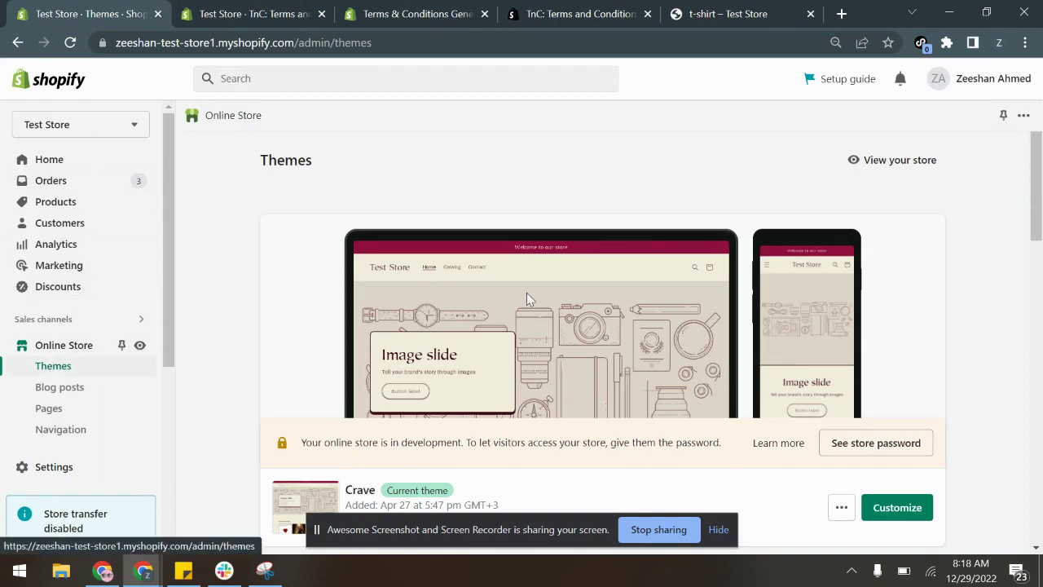
pyautogui.scroll(-1, 1040, 189)
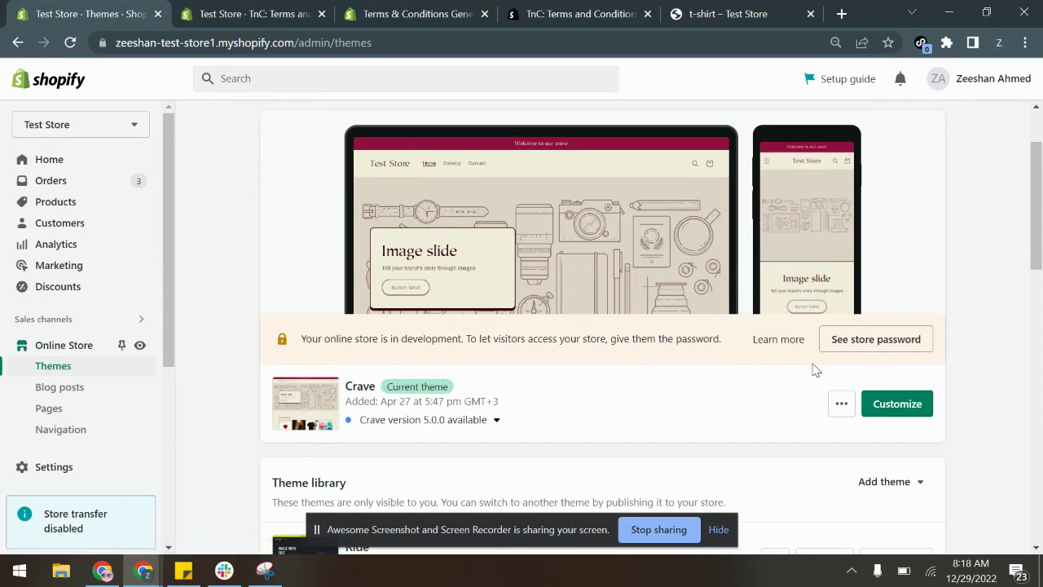
pyautogui.click(868, 405)
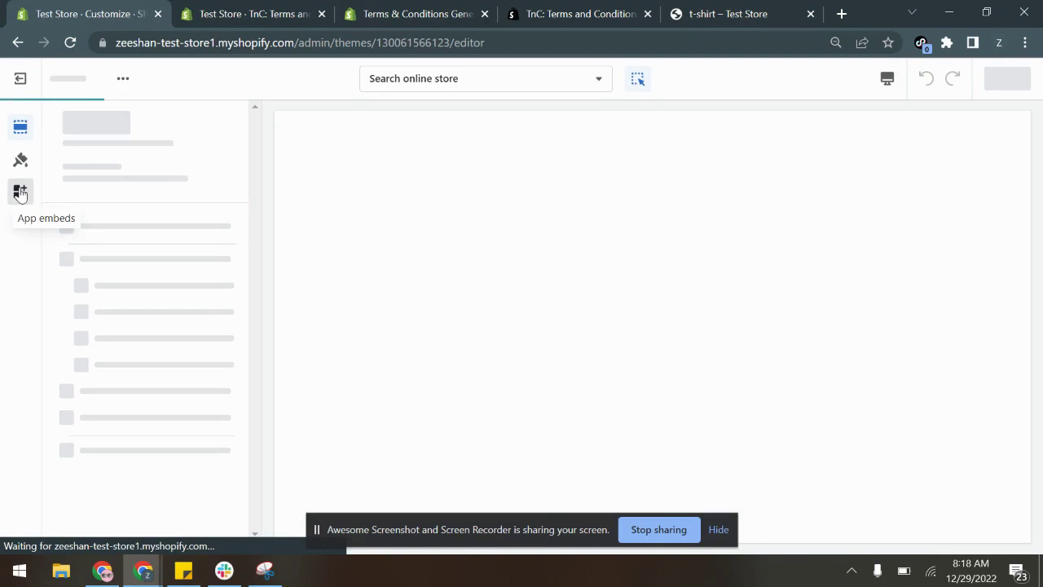
pyautogui.click(20, 193)
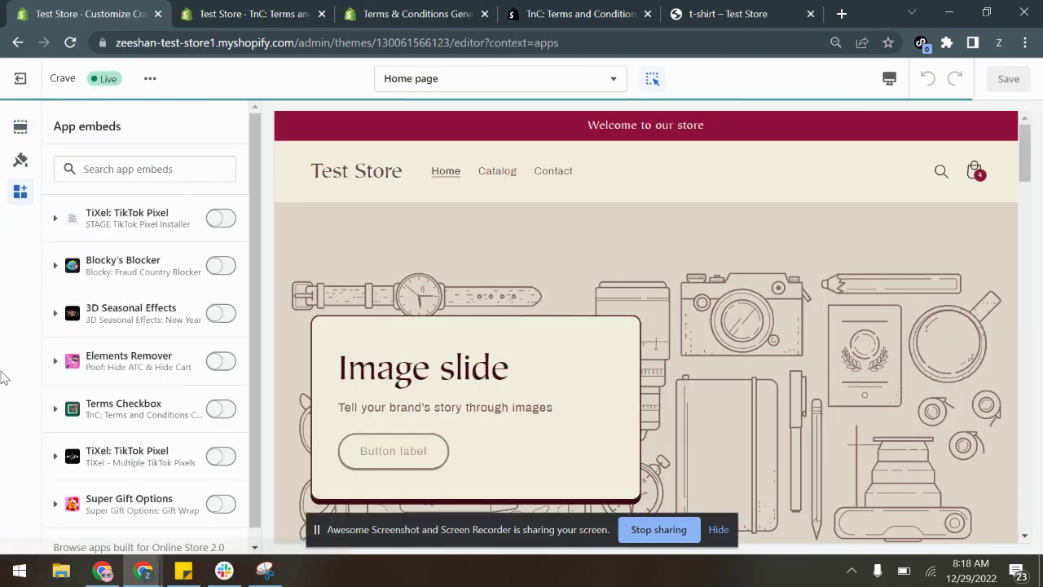
pyautogui.click(222, 409)
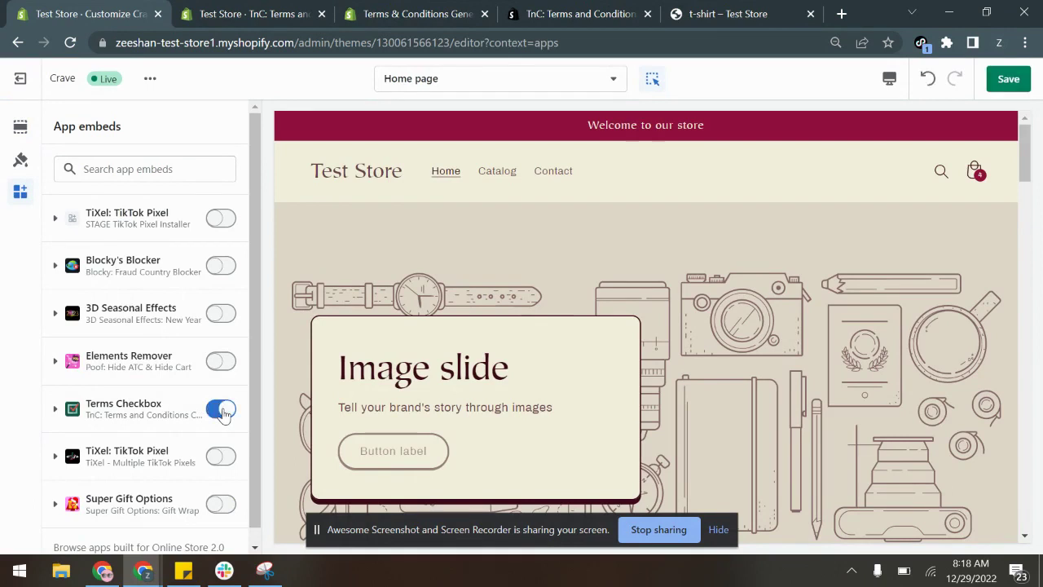
pyautogui.click(1006, 81)
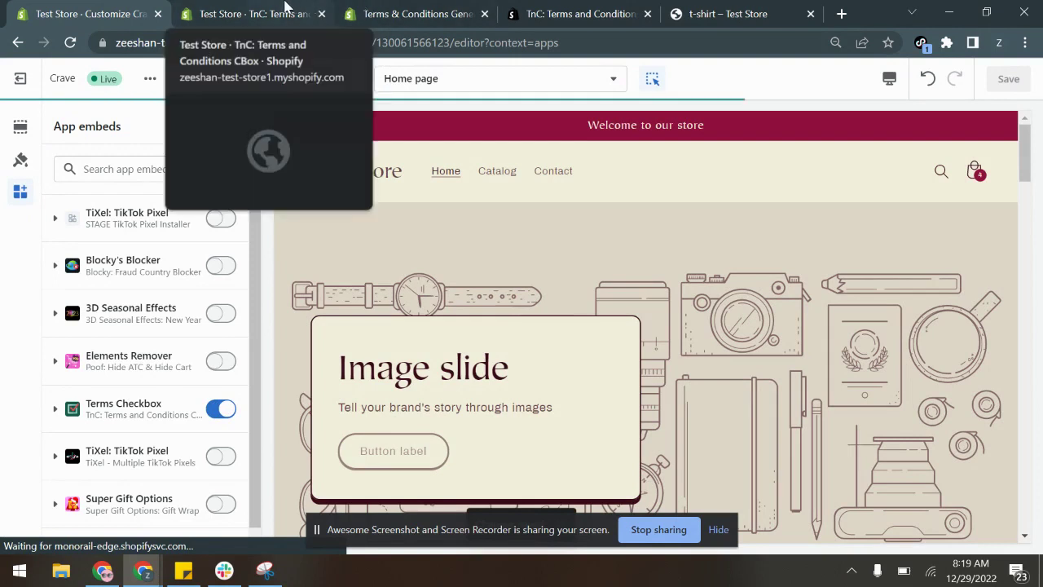
# Back in the TnC app settings, set the checkbox type to Custom Design (Rich Text Editor)
pyautogui.click(285, 9)
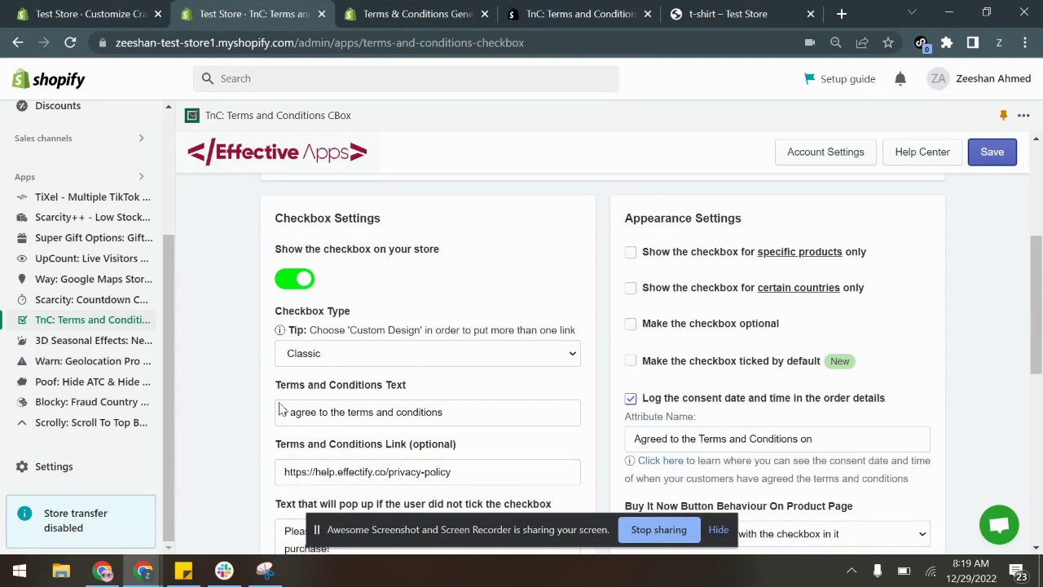
pyautogui.moveTo(462, 412); pyautogui.dragTo(271, 415)
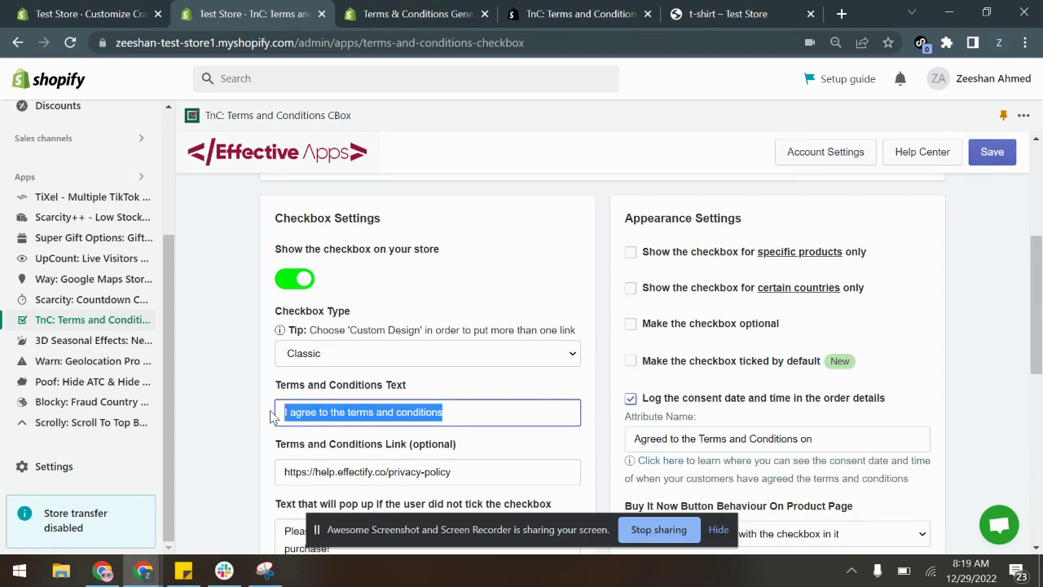
pyautogui.click(271, 415)
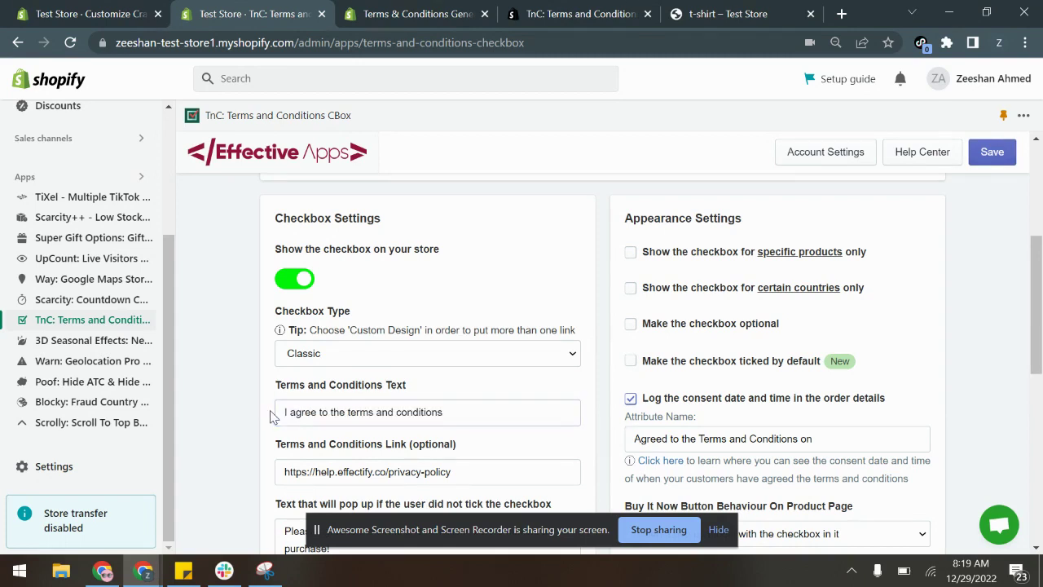
pyautogui.click(322, 357)
pyautogui.click(316, 386)
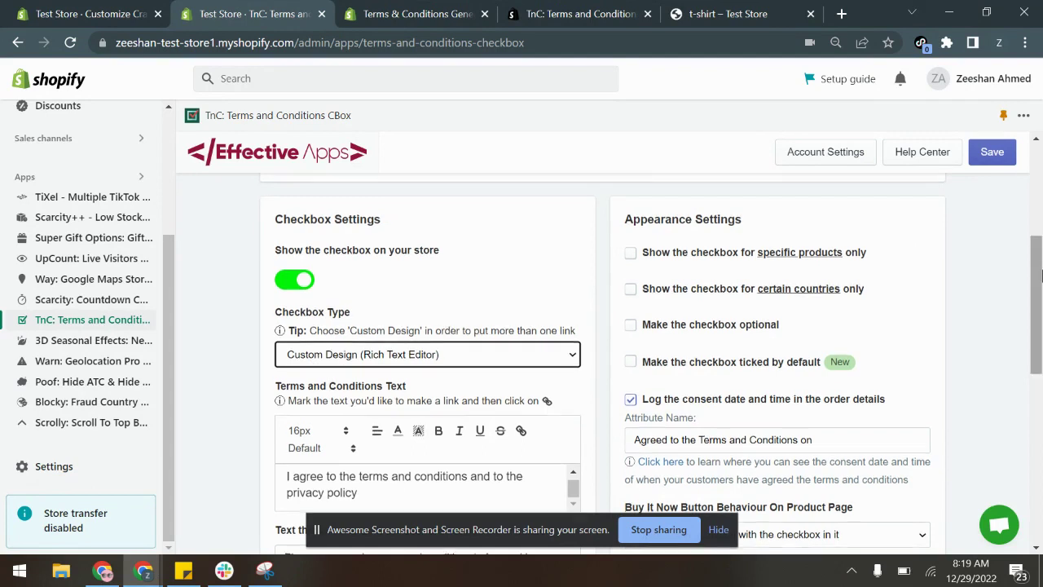
# Turn the words "privacy policy" in the terms and conditions text into a link, keeping the suggested link value
pyautogui.scroll(-2, 468, 313)
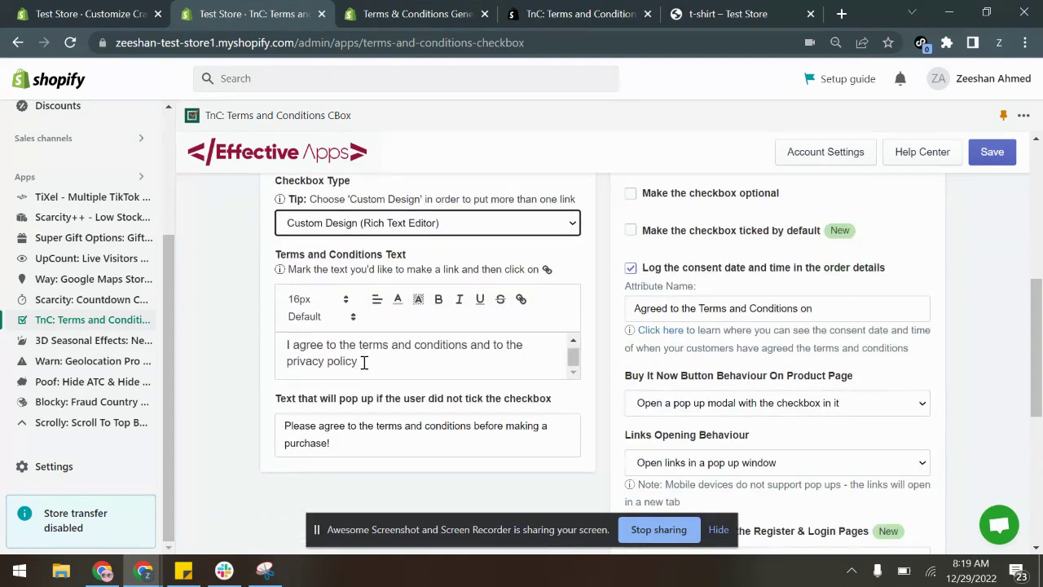
pyautogui.moveTo(359, 364); pyautogui.dragTo(285, 370)
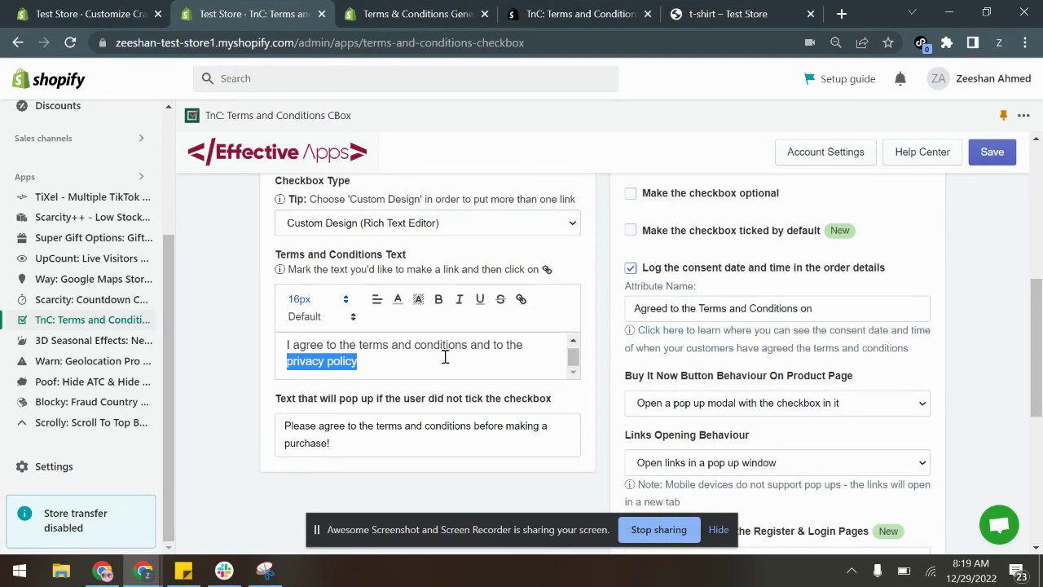
pyautogui.click(520, 300)
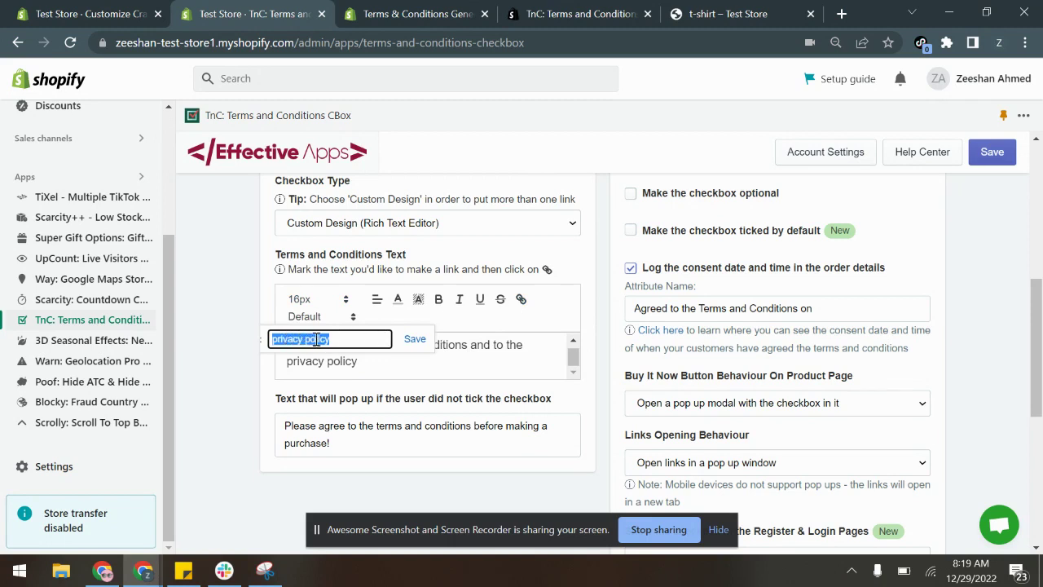
pyautogui.click(415, 338)
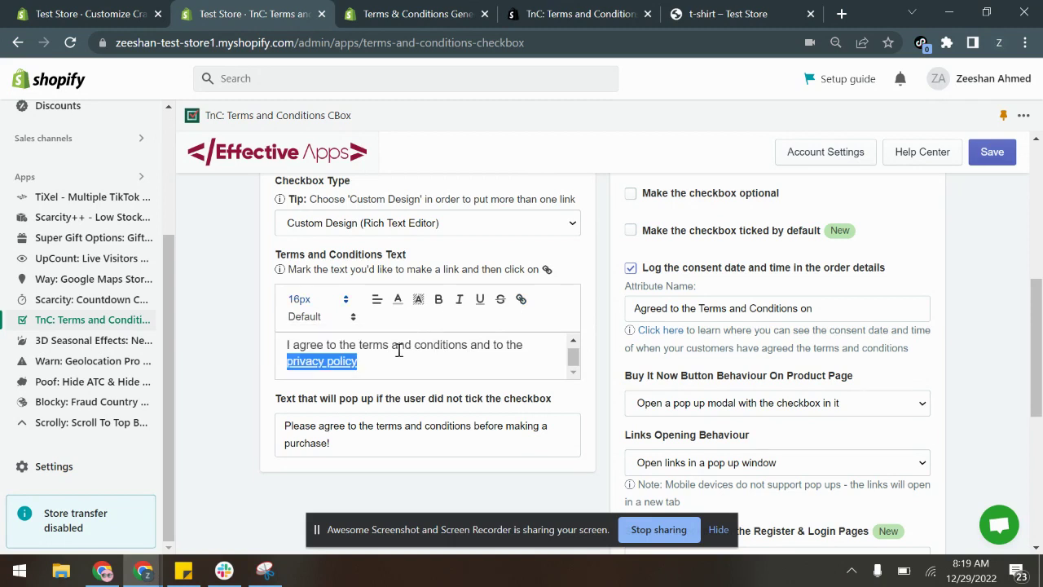
pyautogui.click(394, 352)
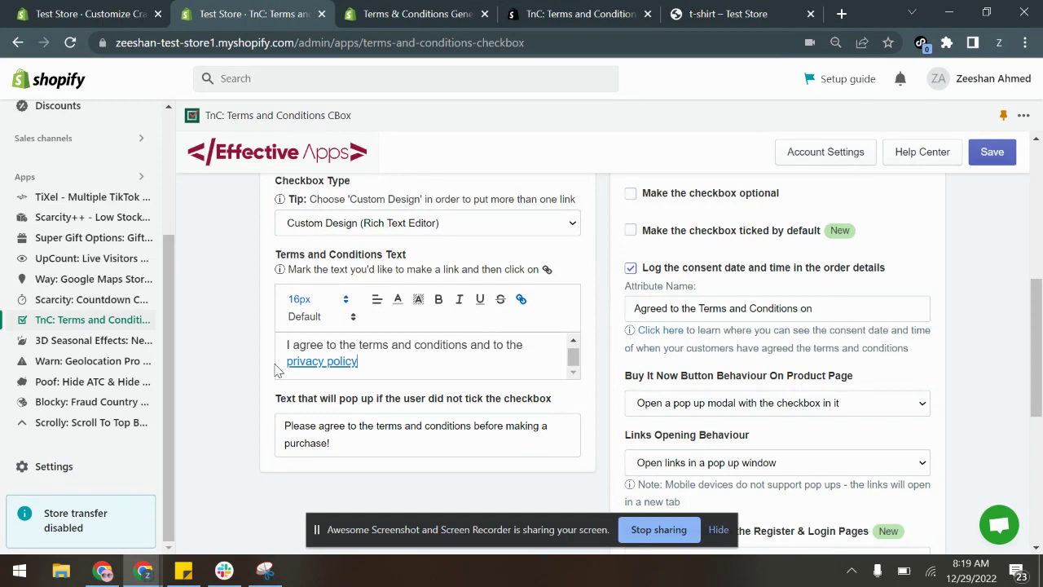
# Restrict the checkbox to specific products only, with the t-shirt as the chosen product, and save the settings
pyautogui.scroll(1, 277, 371)
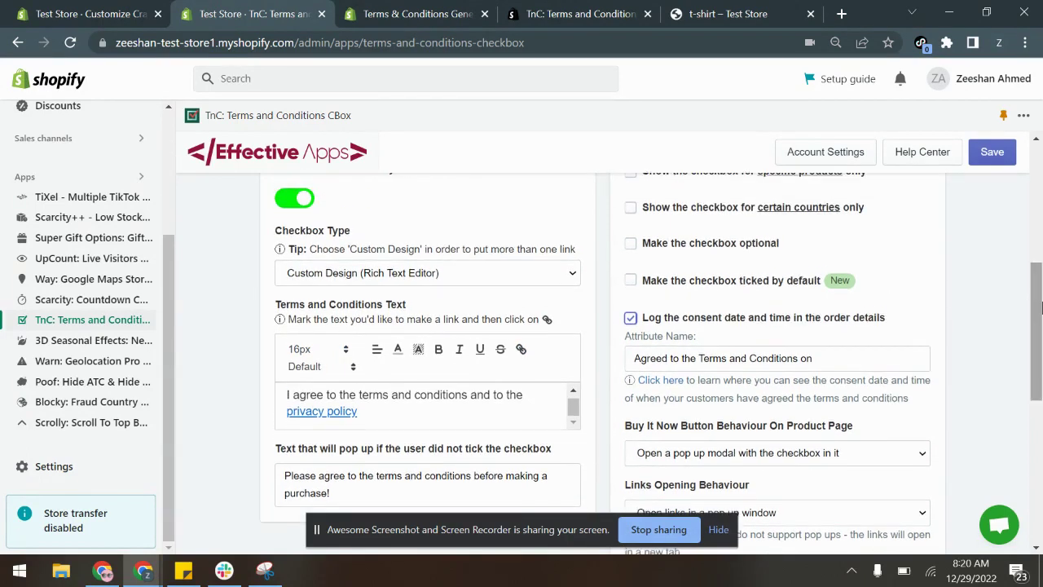
pyautogui.scroll(2, 1041, 306)
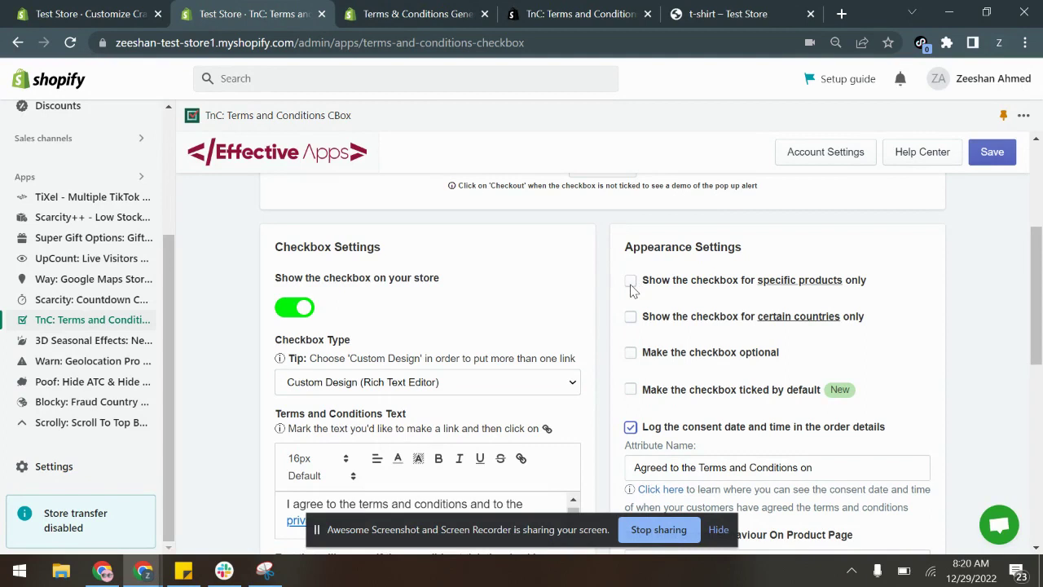
pyautogui.click(631, 281)
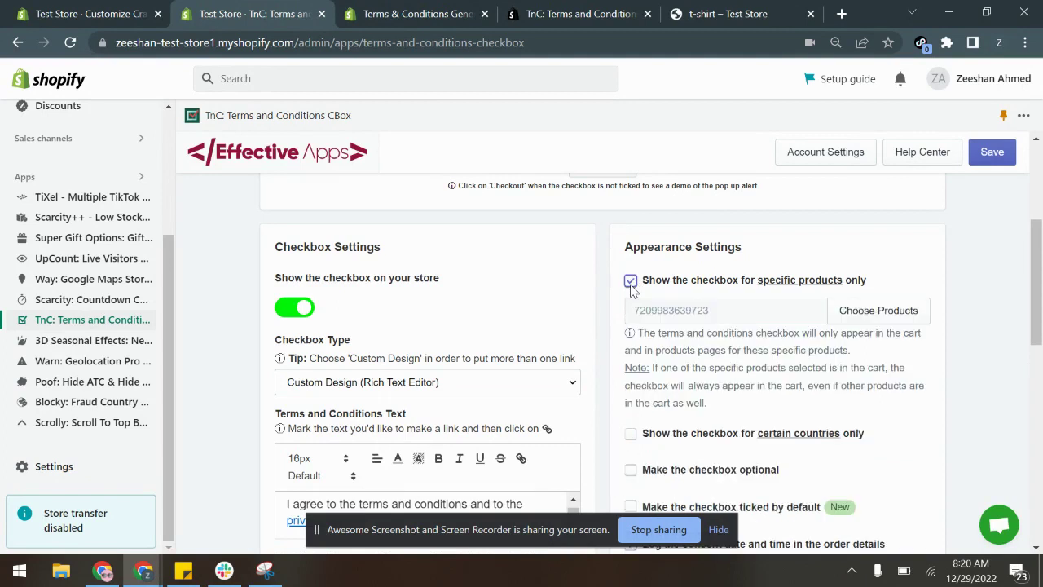
pyautogui.click(869, 322)
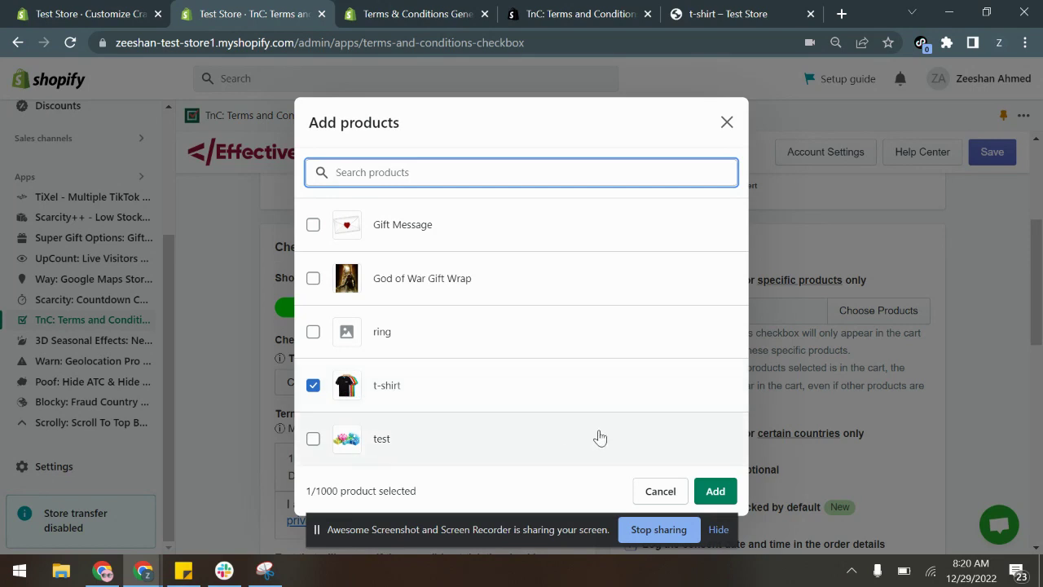
pyautogui.click(313, 390)
pyautogui.click(313, 385)
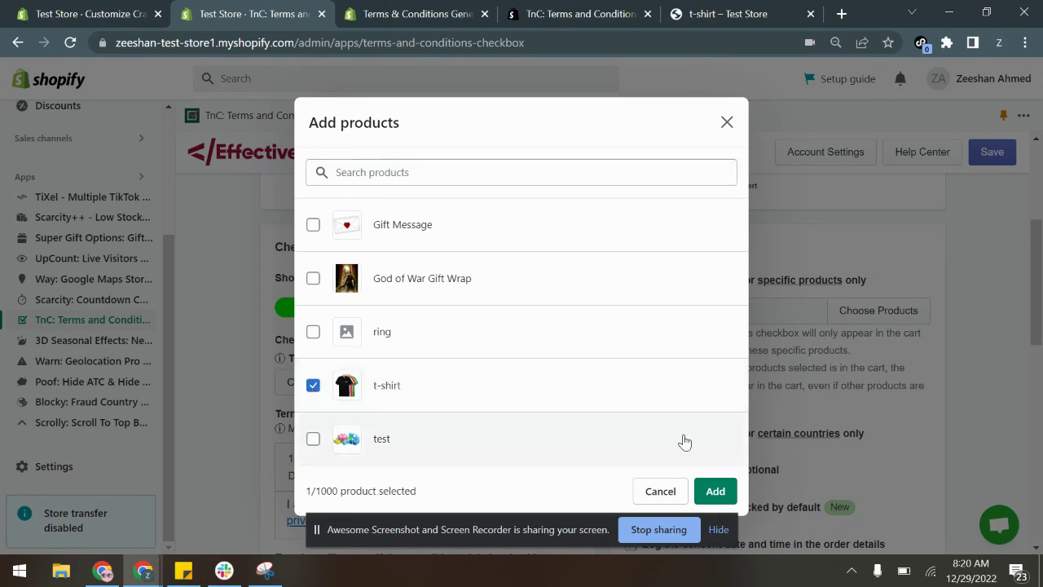
pyautogui.click(715, 491)
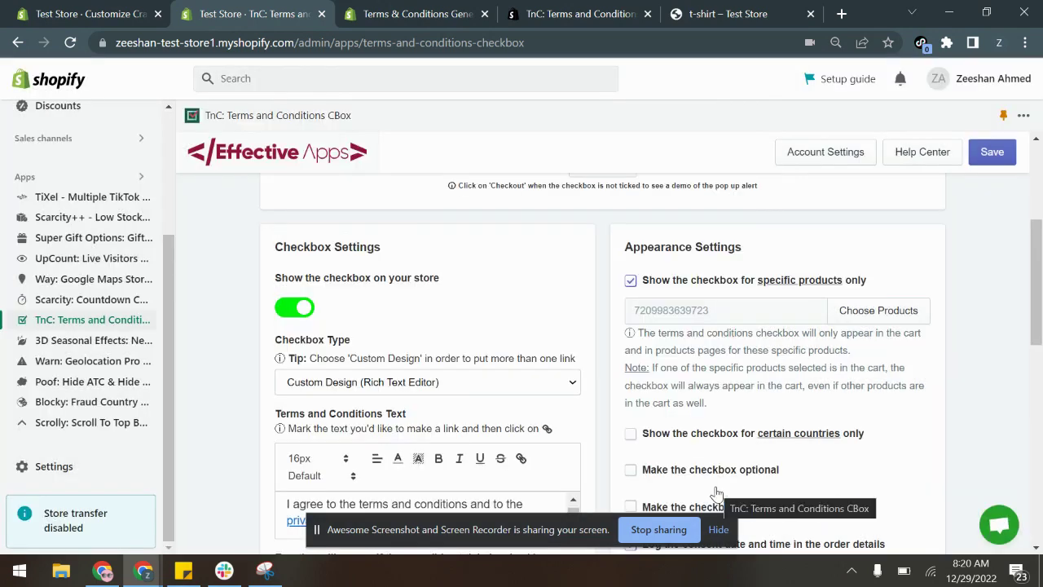
pyautogui.click(993, 153)
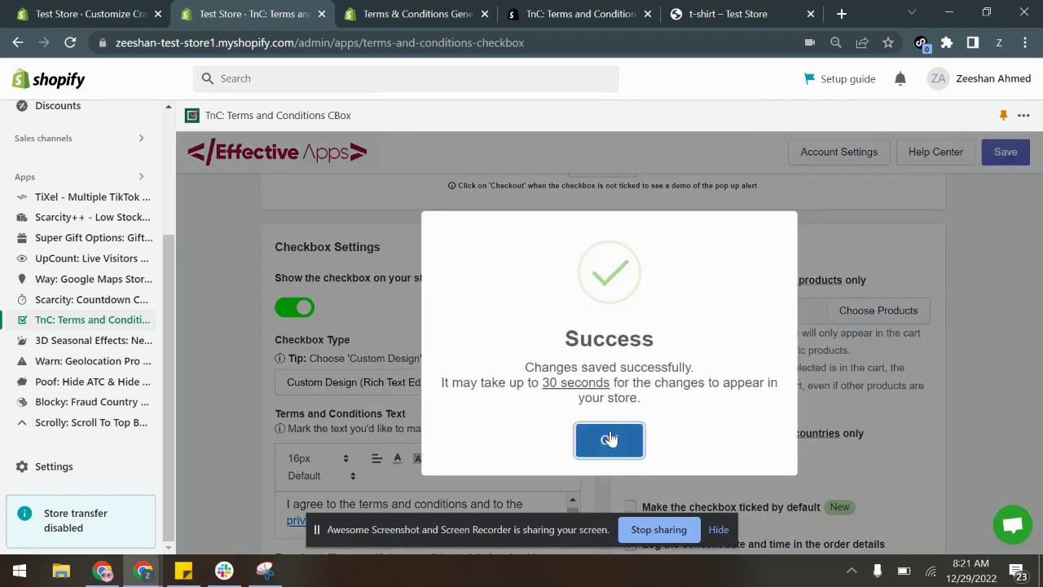
pyautogui.click(609, 439)
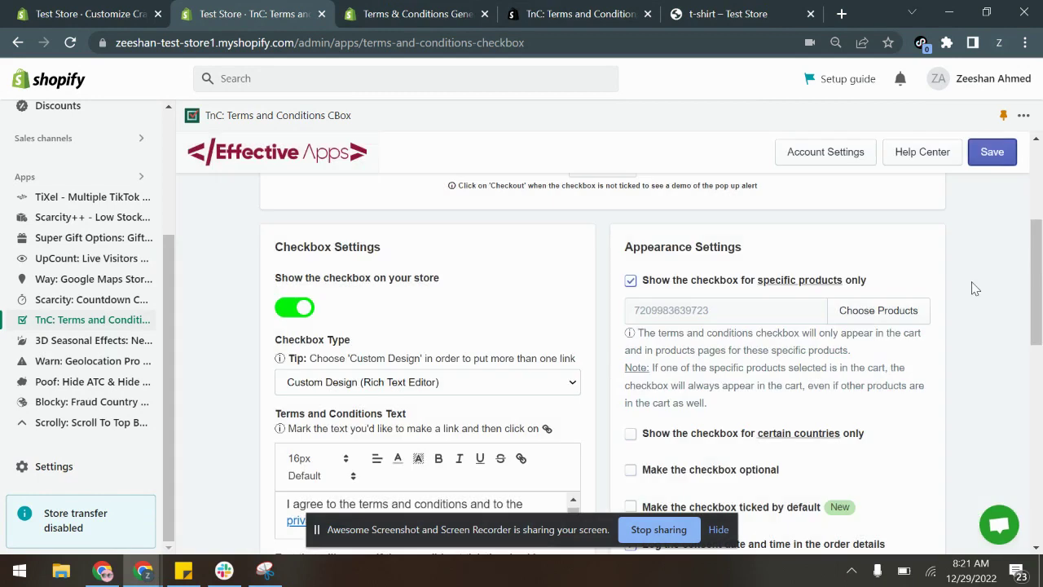
# Preview the options for showing the checkbox in certain countries only, and turn that restriction back off
pyautogui.scroll(-1, 975, 290)
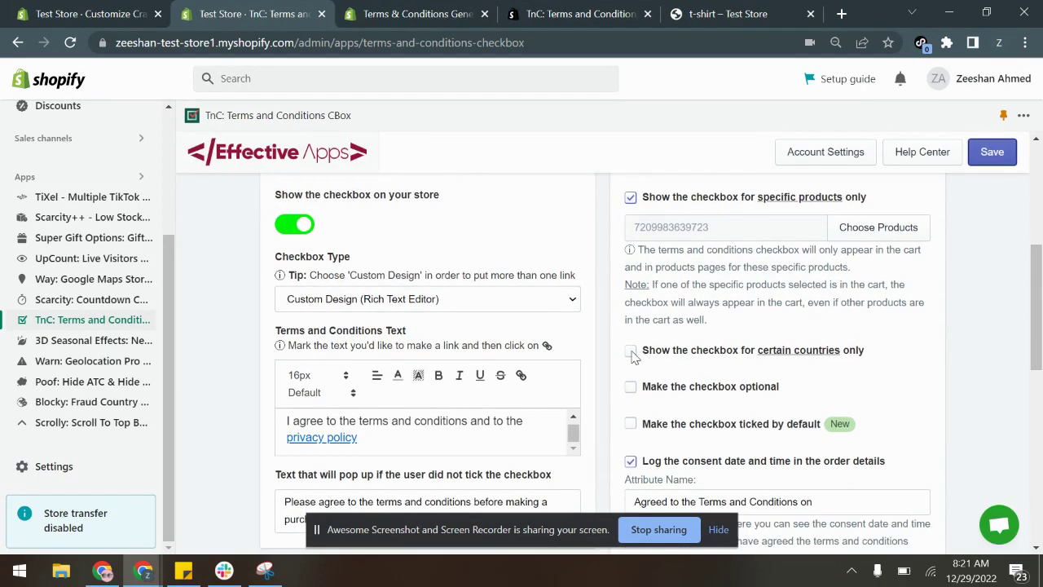
pyautogui.click(632, 355)
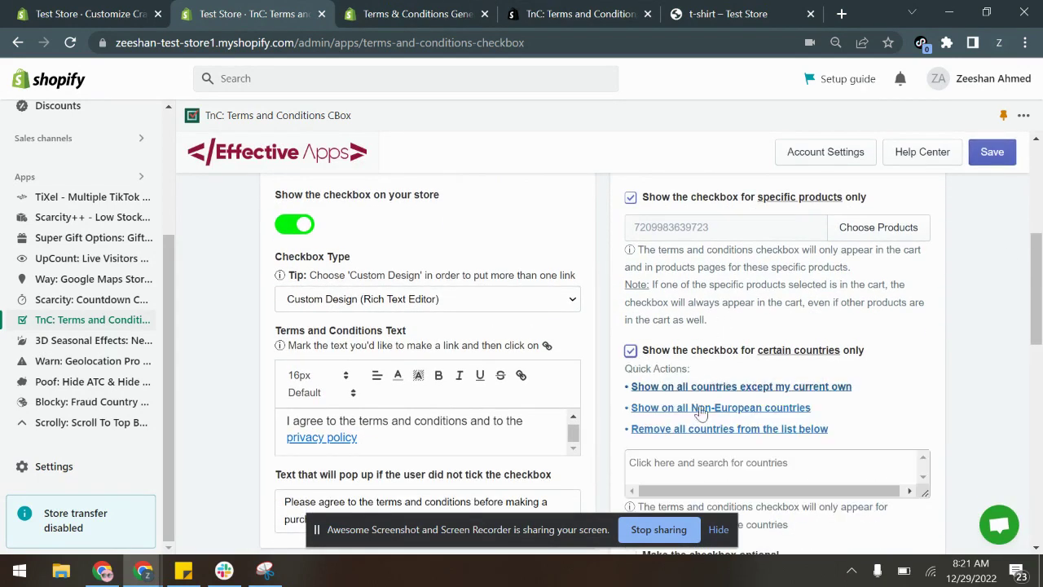
pyautogui.click(632, 351)
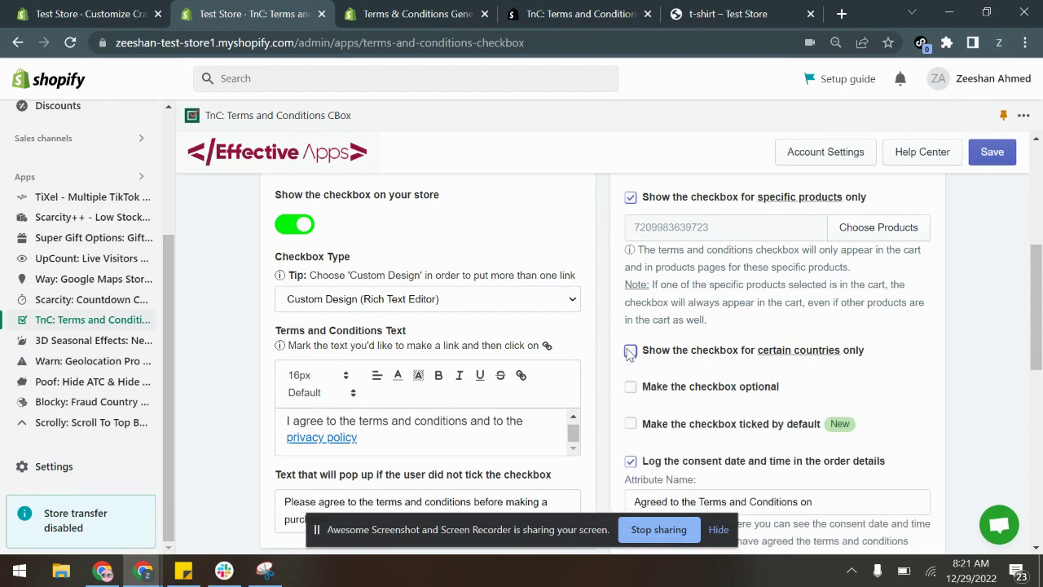
pyautogui.moveTo(632, 356); pyautogui.dragTo(1006, 315)
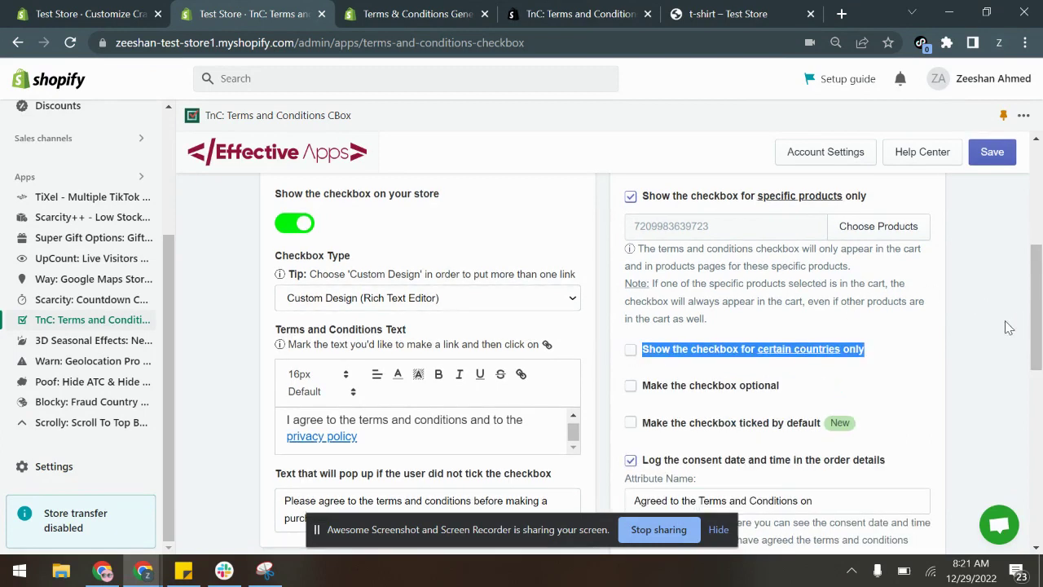
pyautogui.click(1014, 330)
pyautogui.scroll(-2, 1014, 334)
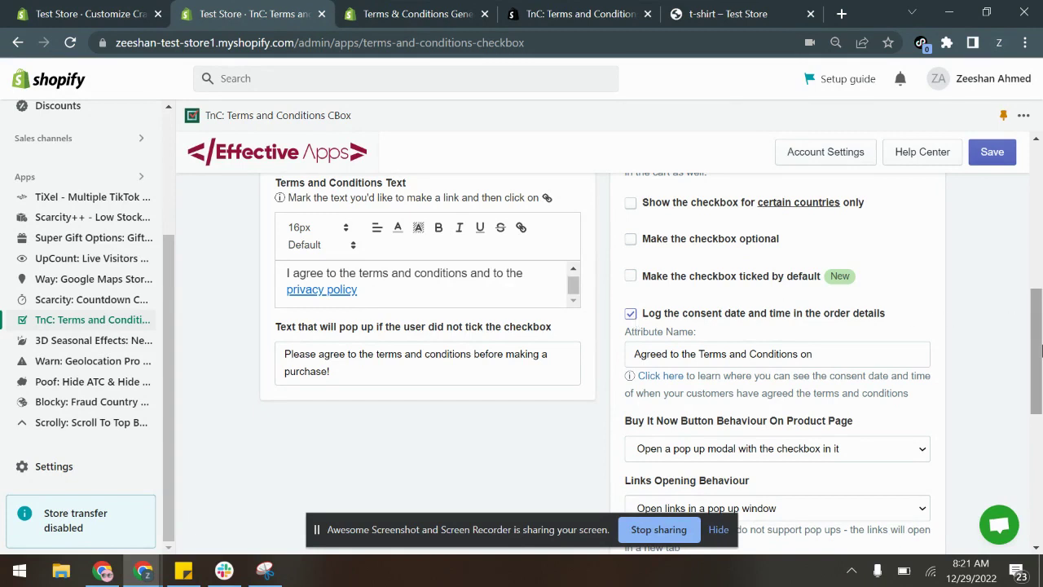
# Set the checkbox to show in both the register and login pages, and save the app settings
pyautogui.moveTo(1038, 358); pyautogui.dragTo(1040, 412)
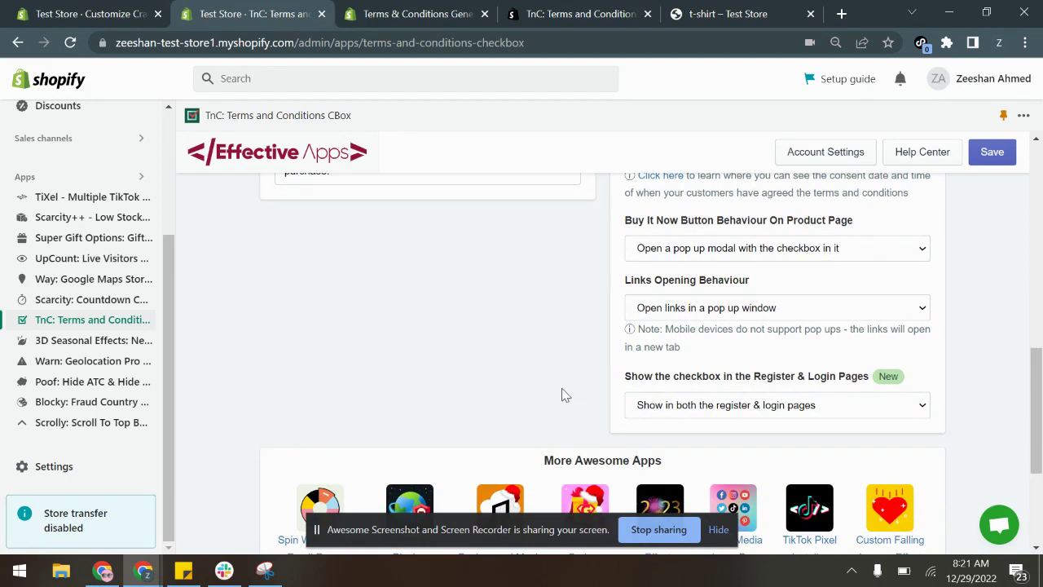
pyautogui.click(653, 409)
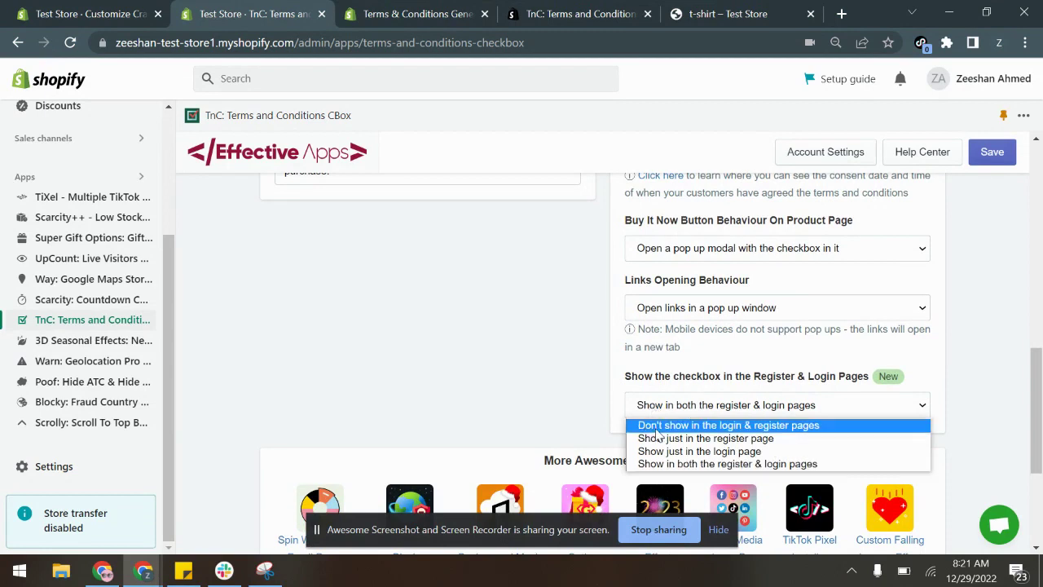
pyautogui.click(674, 465)
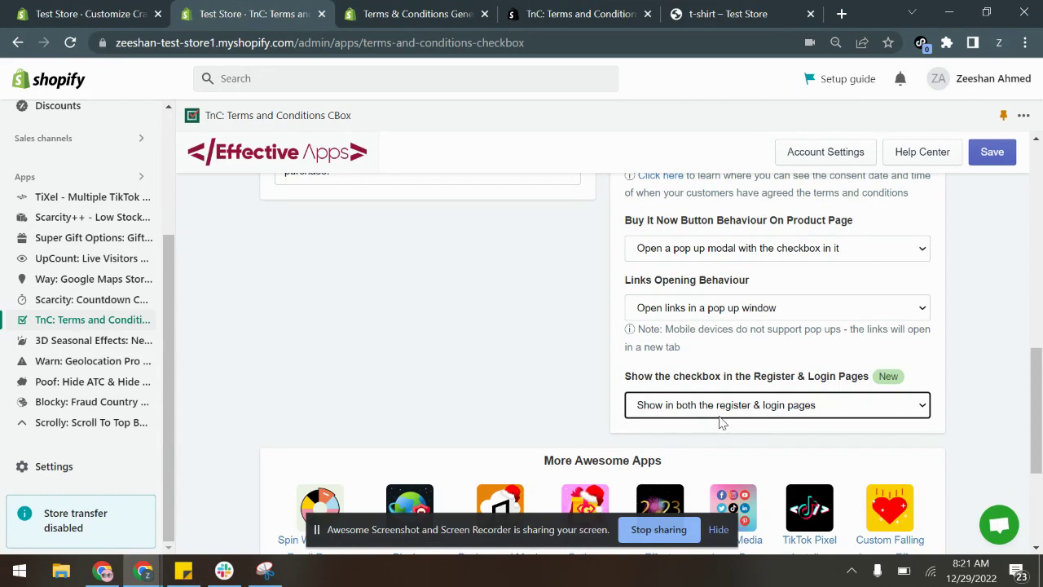
pyautogui.click(1001, 154)
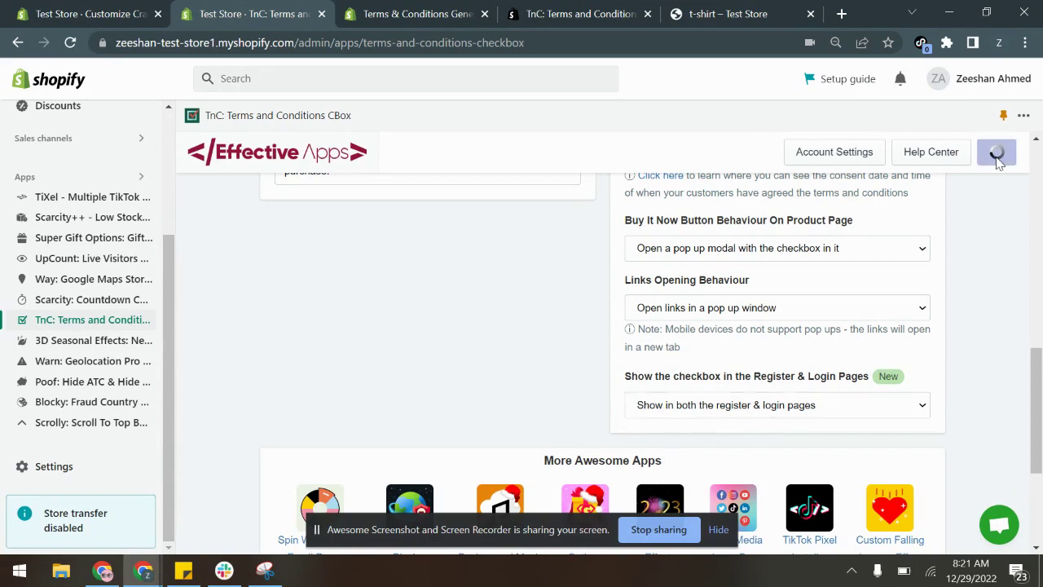
pyautogui.click(598, 438)
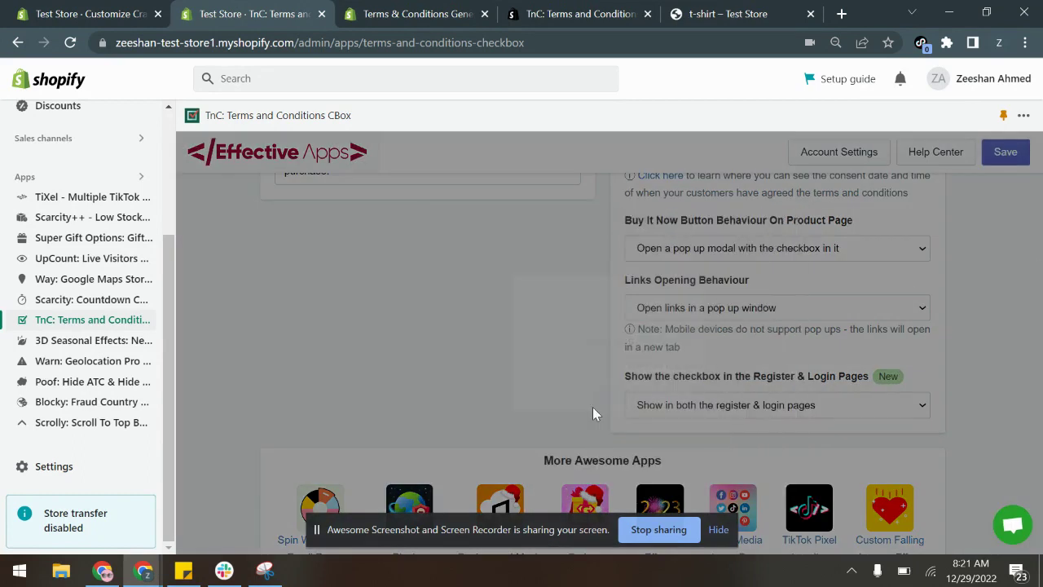
# On the storefront, add the t-shirt to the cart and open the cart page at its terms and conditions checkbox
pyautogui.click(713, 8)
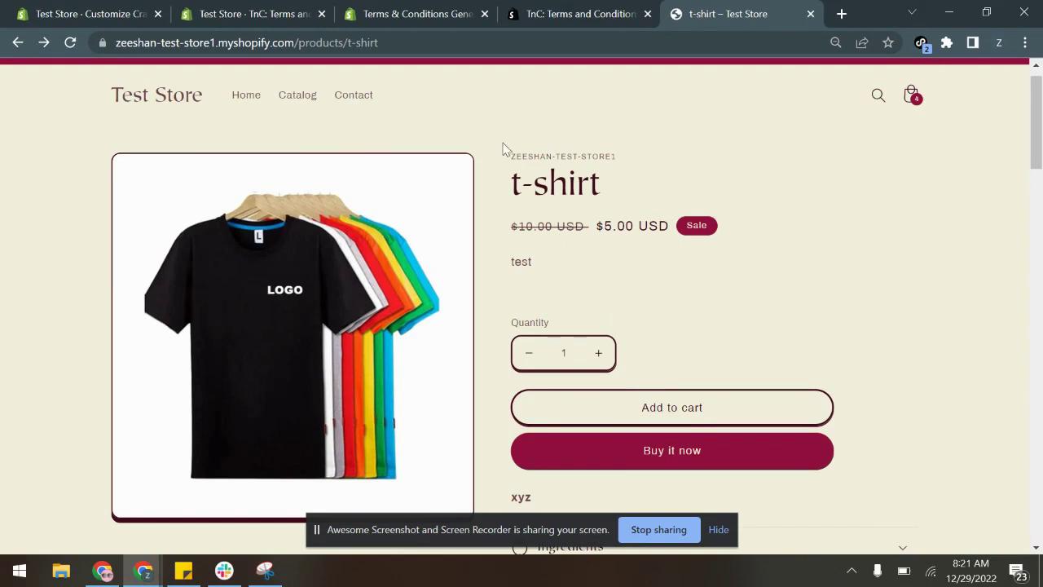
pyautogui.click(664, 411)
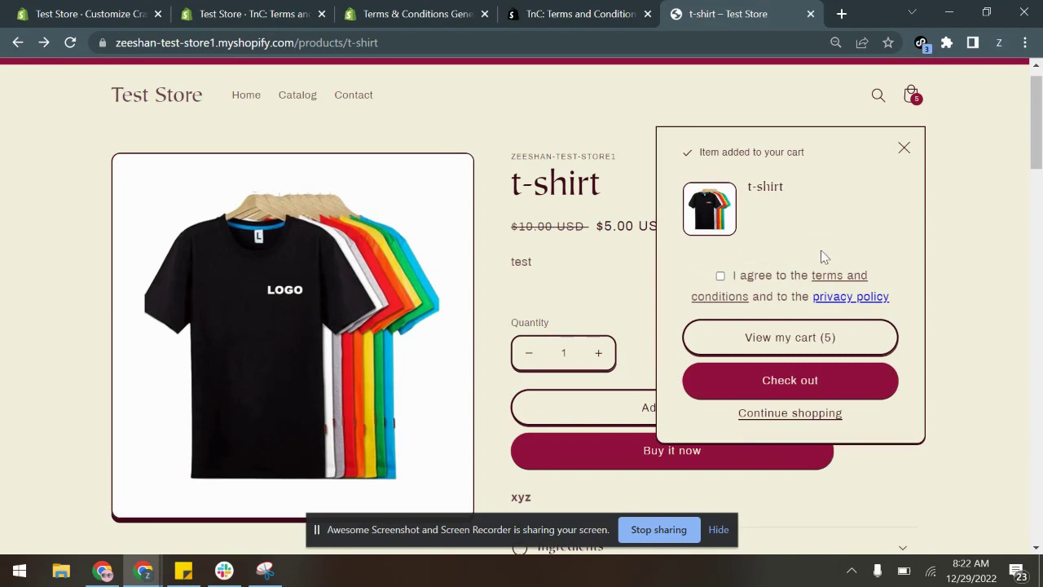
pyautogui.click(780, 341)
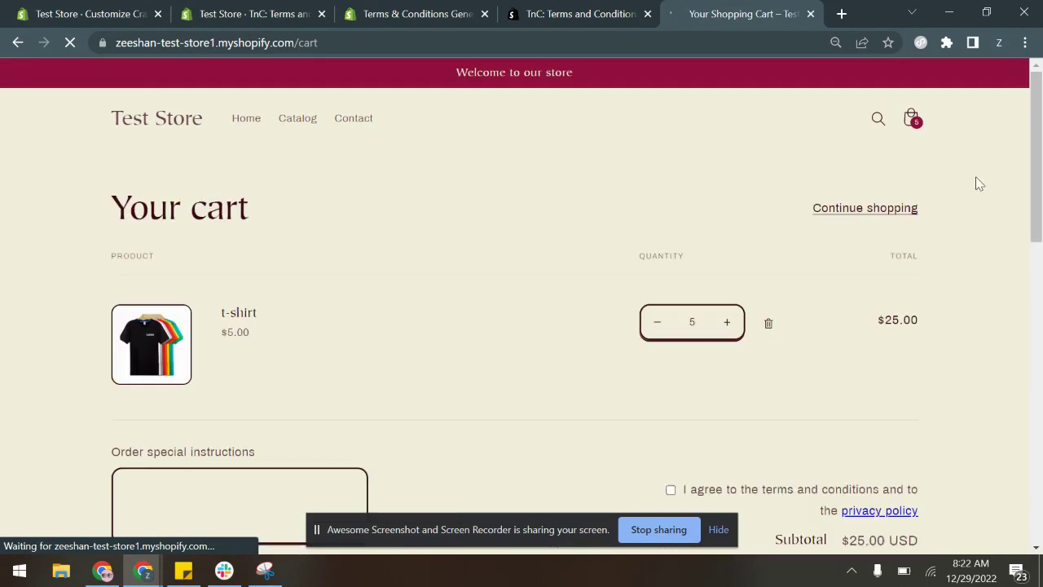
pyautogui.moveTo(1041, 163); pyautogui.dragTo(1041, 212)
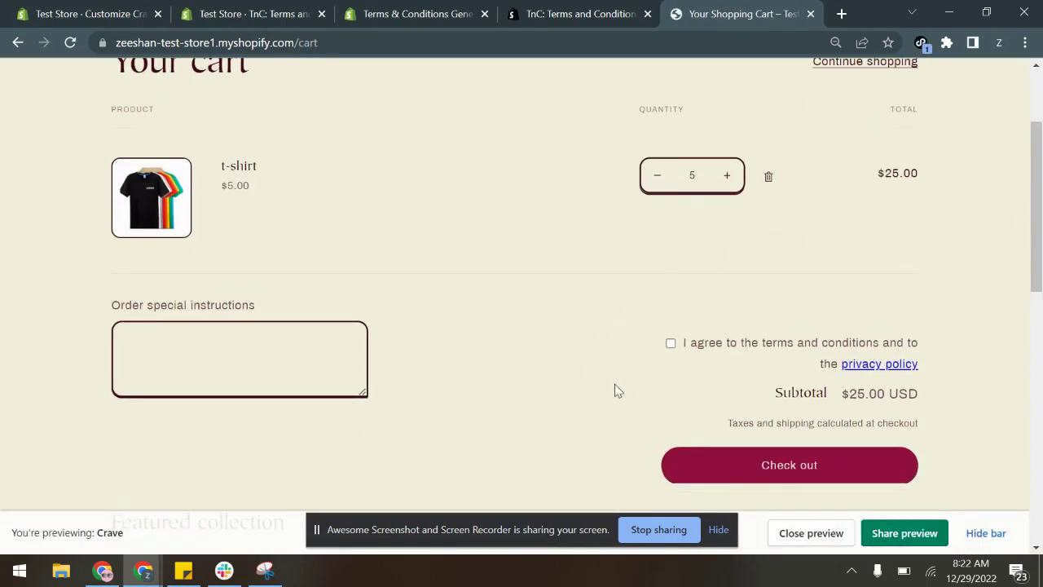
# Test checking out from the cart without agreeing to the terms, dismiss the alert, and check out with the agreement checkbox ticked
pyautogui.click(766, 464)
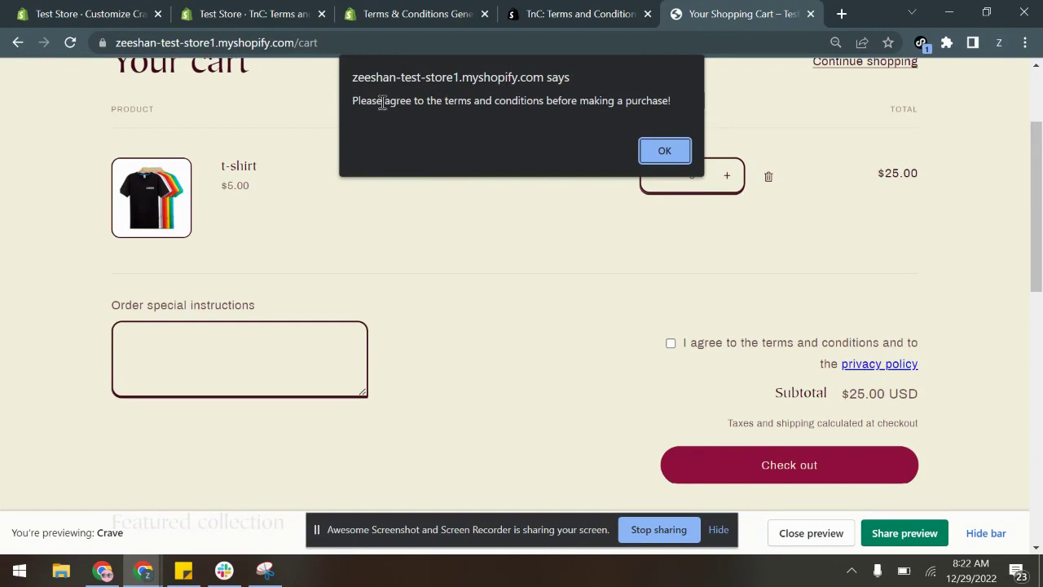
pyautogui.click(664, 150)
pyautogui.click(669, 344)
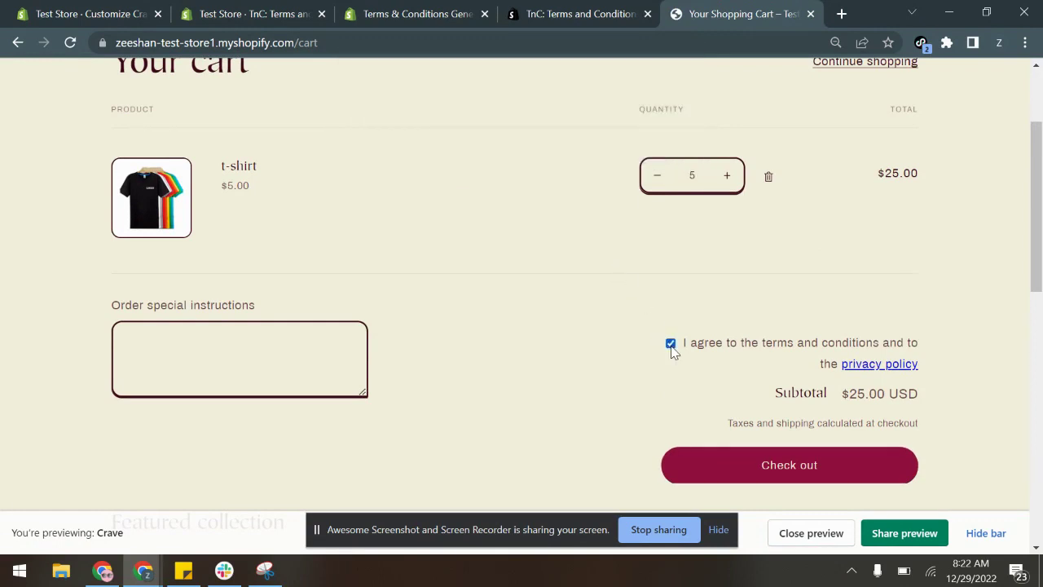
pyautogui.click(743, 481)
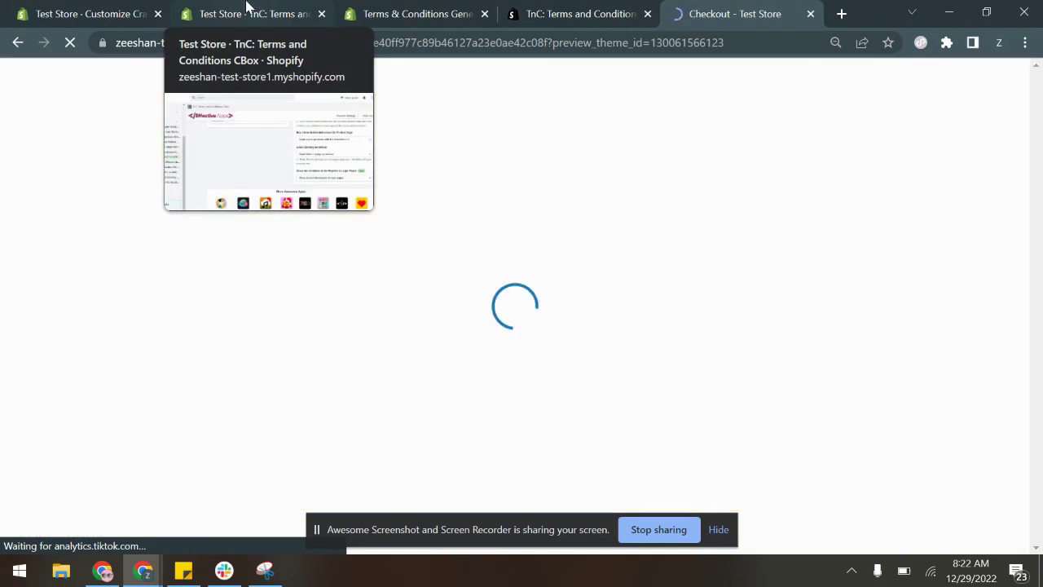
# Return to the TnC app settings and review the checkbox type, text and product restriction options
pyautogui.click(247, 7)
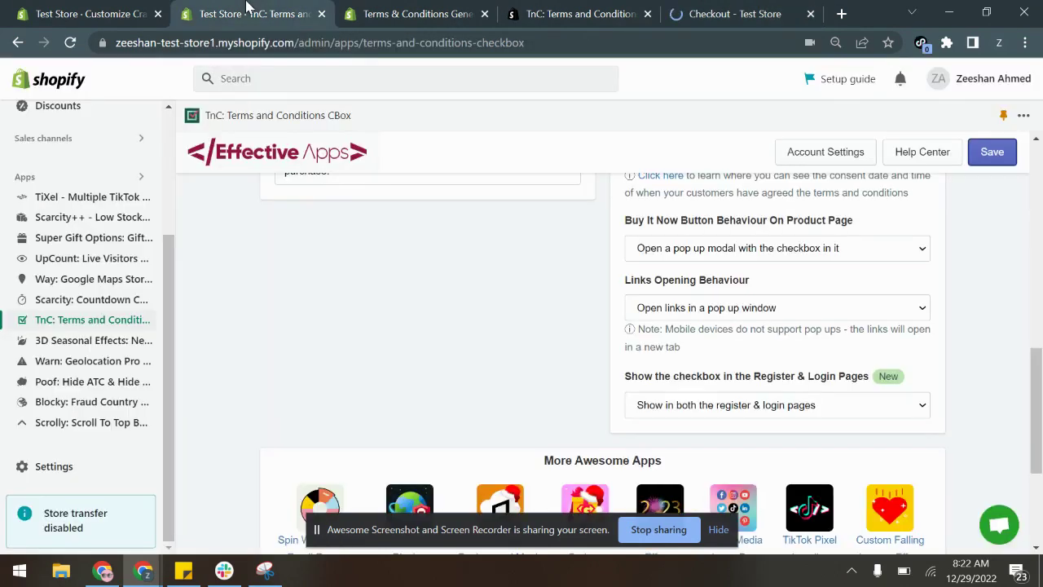
pyautogui.scroll(1, 1040, 394)
pyautogui.moveTo(1040, 393); pyautogui.dragTo(1041, 301)
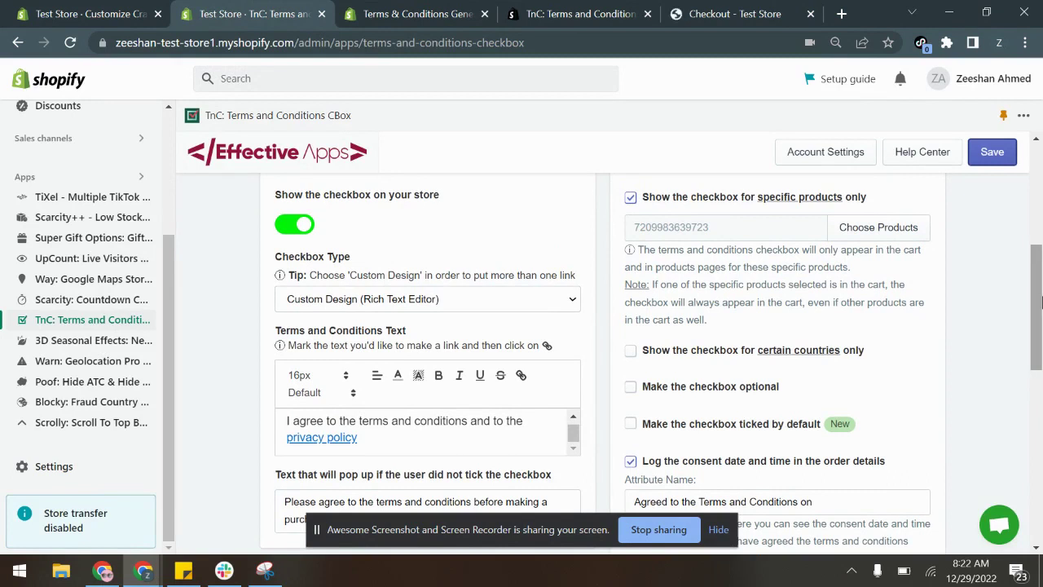